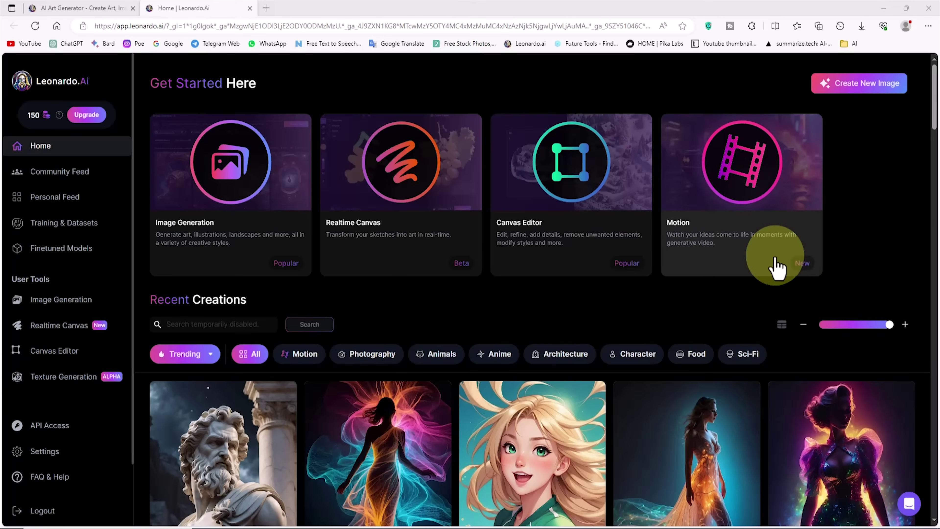
# - Scroll the home page down to the Recent Creations community image gallery
pyautogui.moveTo(933, 95); pyautogui.dragTo(933, 116)
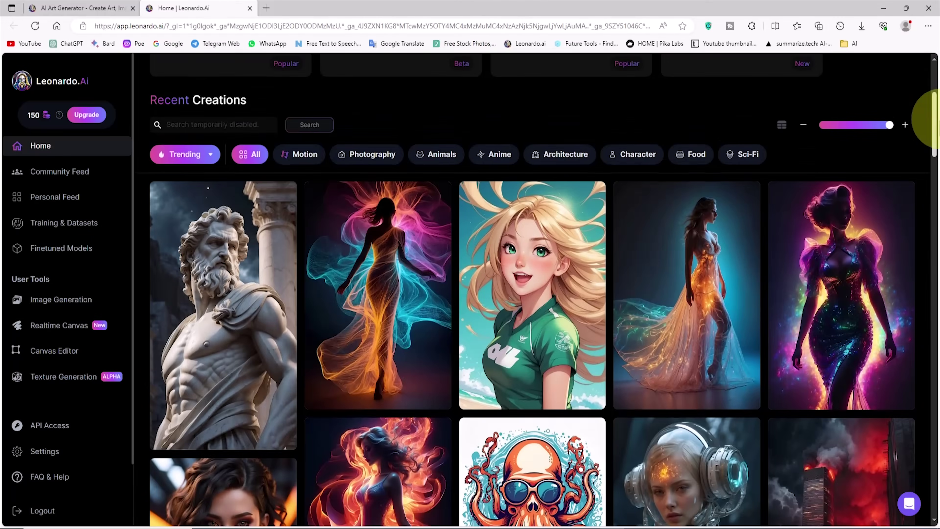
# - Filter Recent Creations to Motion clips, browse them, then go to Image Generation
pyautogui.click(297, 156)
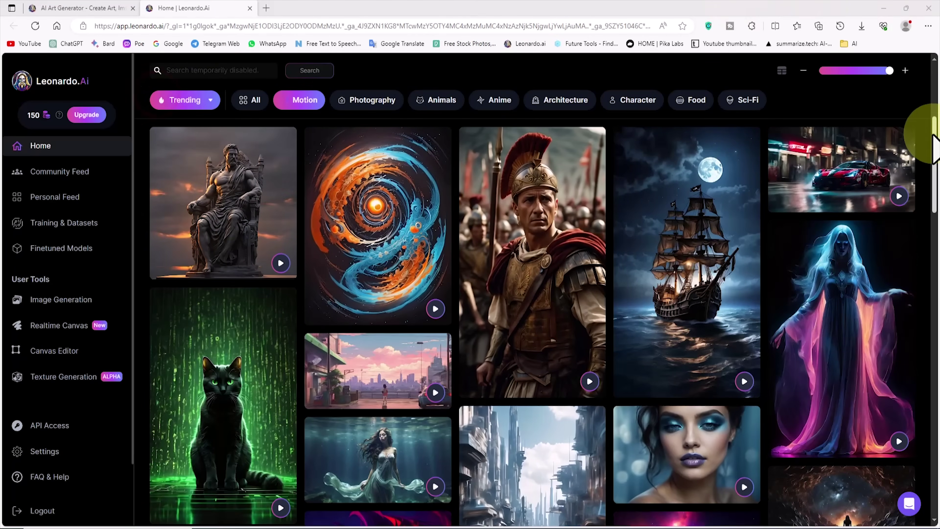
pyautogui.moveTo(936, 137)
pyautogui.mouseDown()
pyautogui.moveTo(937, 206)
pyautogui.moveTo(937, 110)
pyautogui.moveTo(937, 120)
pyautogui.mouseUp()
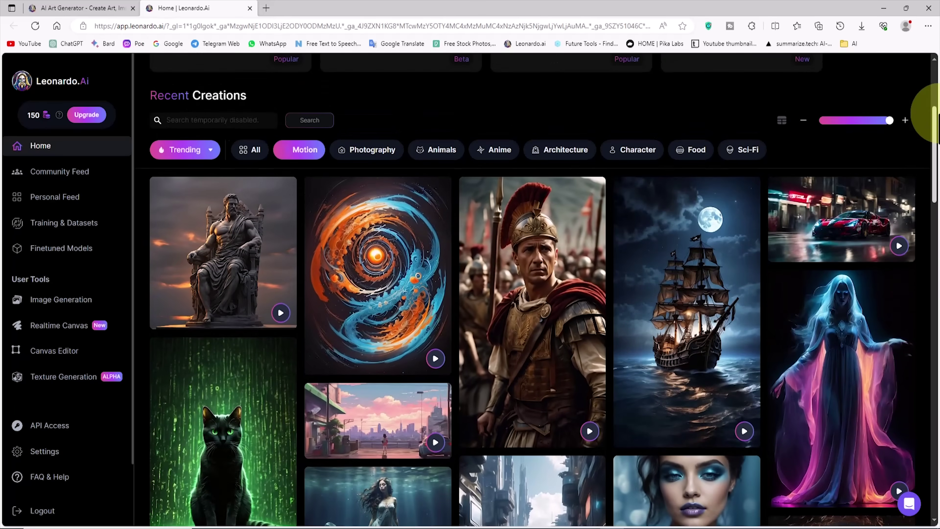
pyautogui.moveTo(937, 167); pyautogui.dragTo(937, 117)
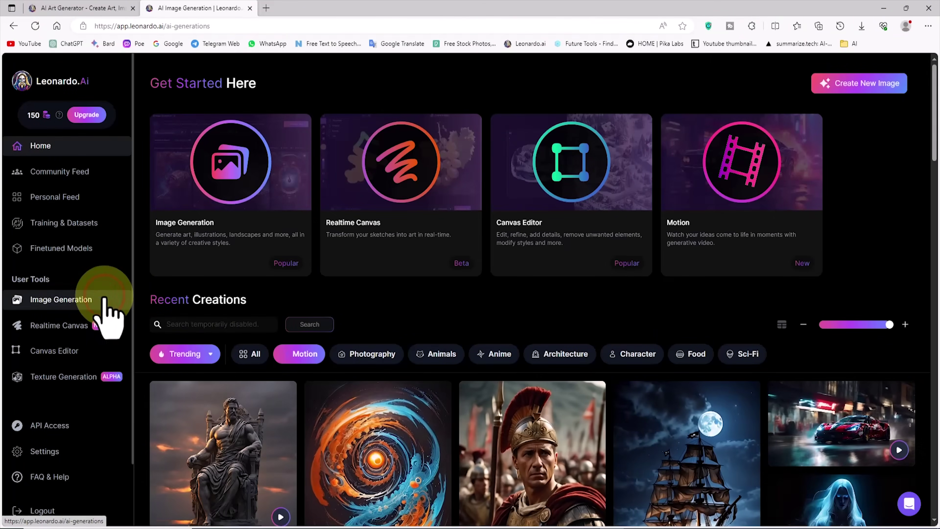
pyautogui.click(414, 159)
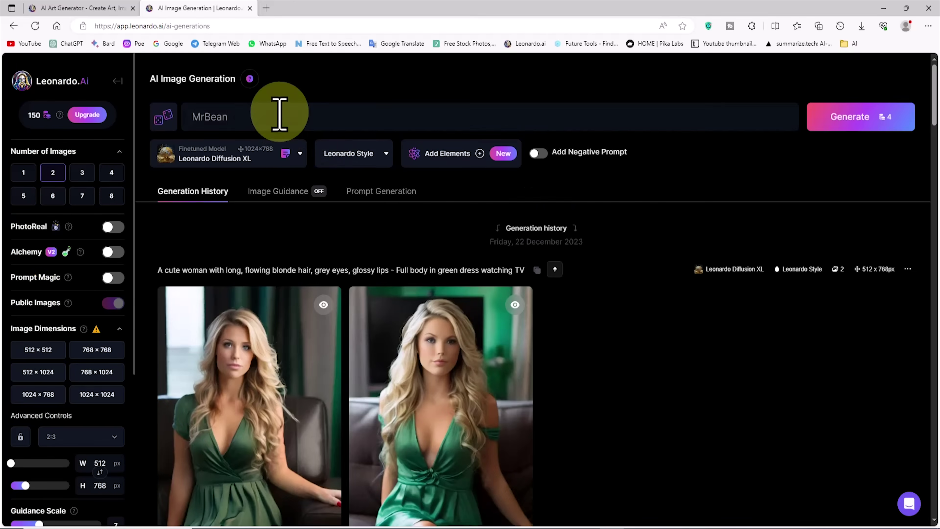
# - Replace the MrBean prompt with the joker steampunk robot prompt and select 3D Animation Style
pyautogui.doubleClick(279, 112)
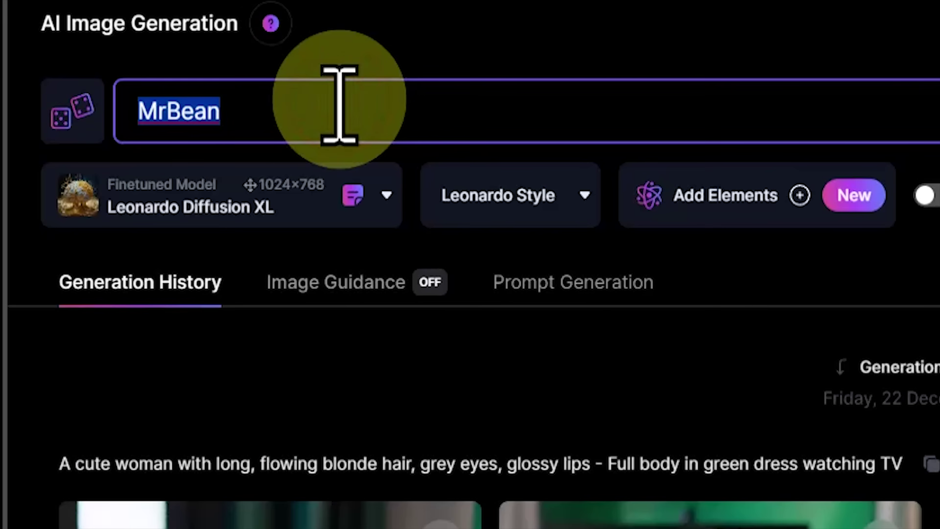
pyautogui.press('BackSpace')
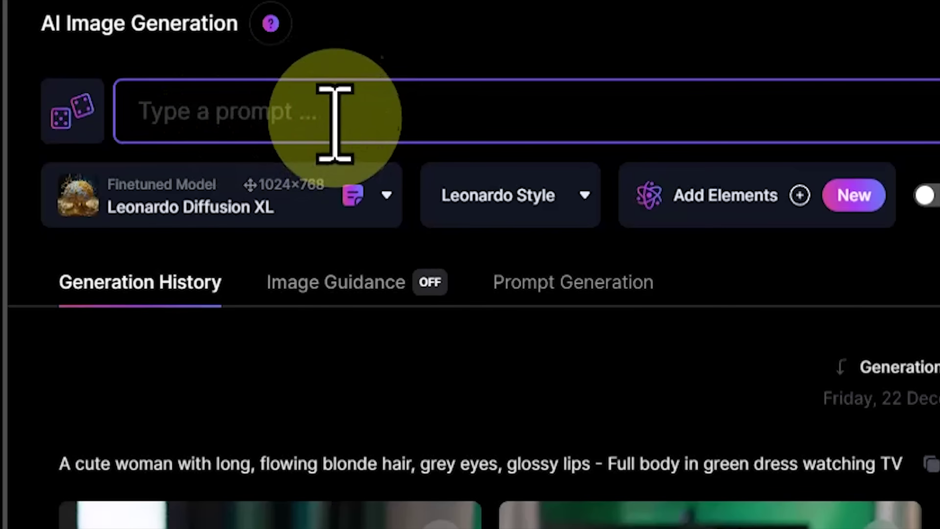
pyautogui.rightClick(334, 107)
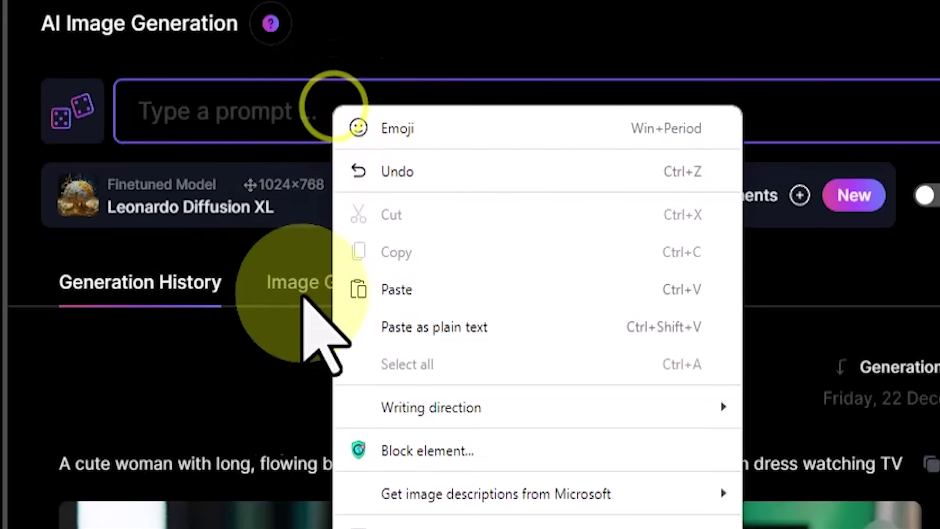
pyautogui.click(388, 289)
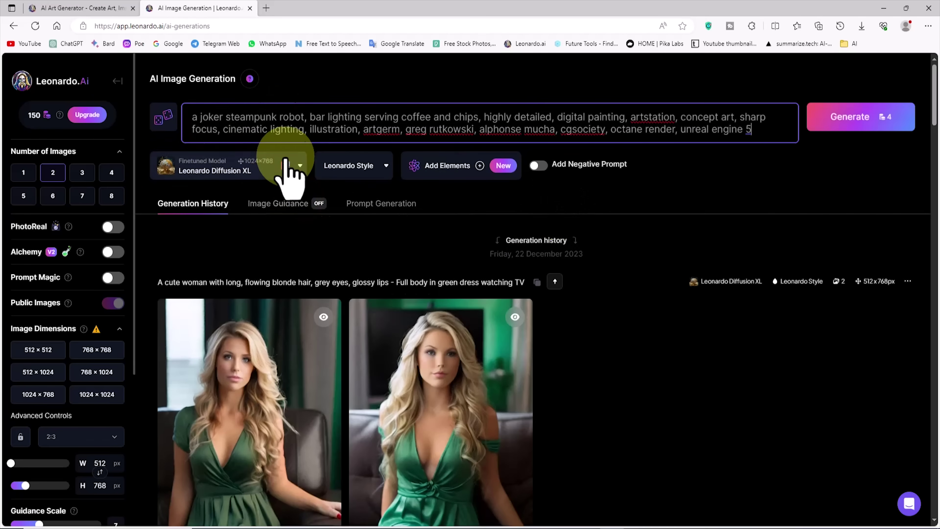
pyautogui.click(298, 163)
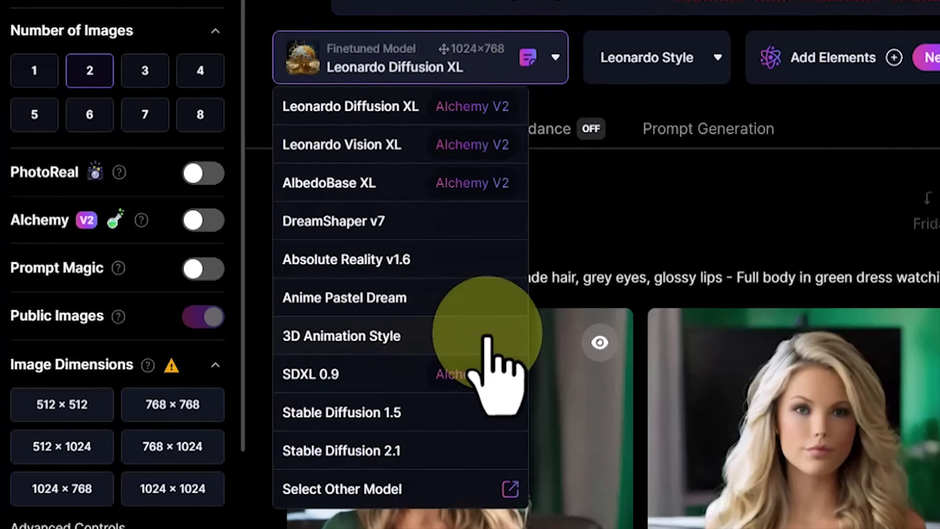
pyautogui.click(460, 334)
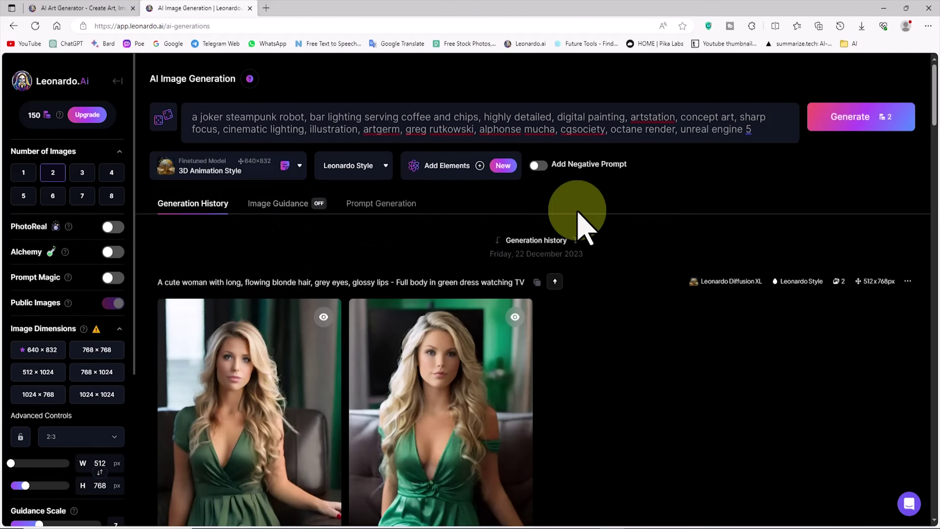
# - Set the number of images per run and turn on Prompt Magic V2
pyautogui.click(111, 172)
pyautogui.moveTo(135, 177); pyautogui.dragTo(135, 206)
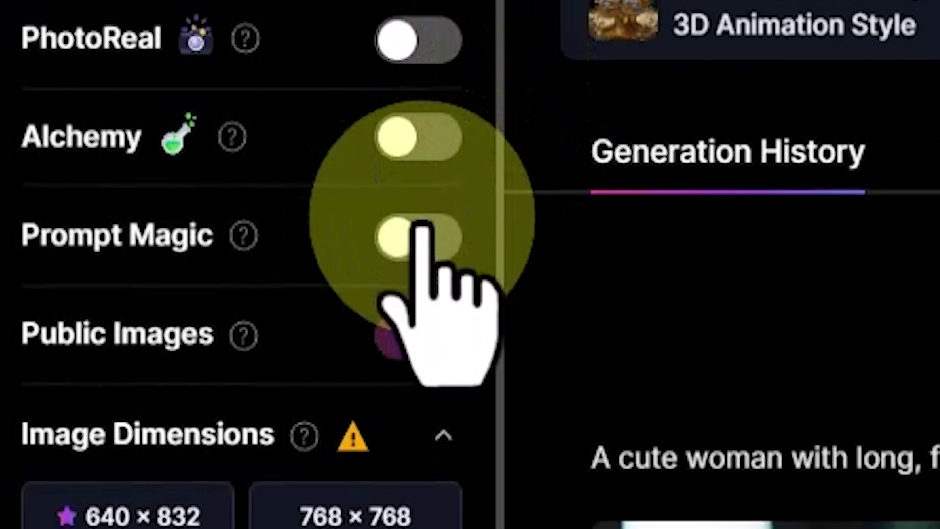
pyautogui.click(113, 225)
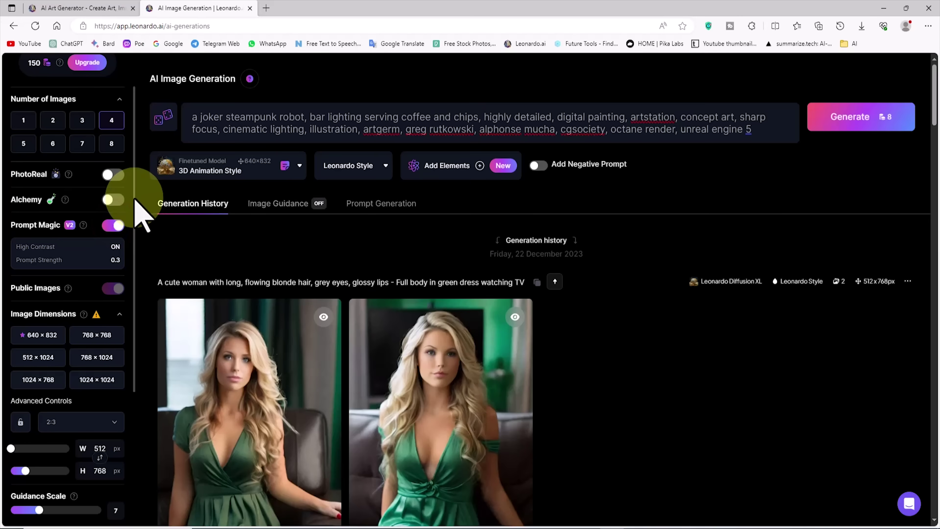
# - Set the output size to 1280×720 px with a 16:9 aspect ratio
pyautogui.moveTo(502, 167); pyautogui.dragTo(504, 478)
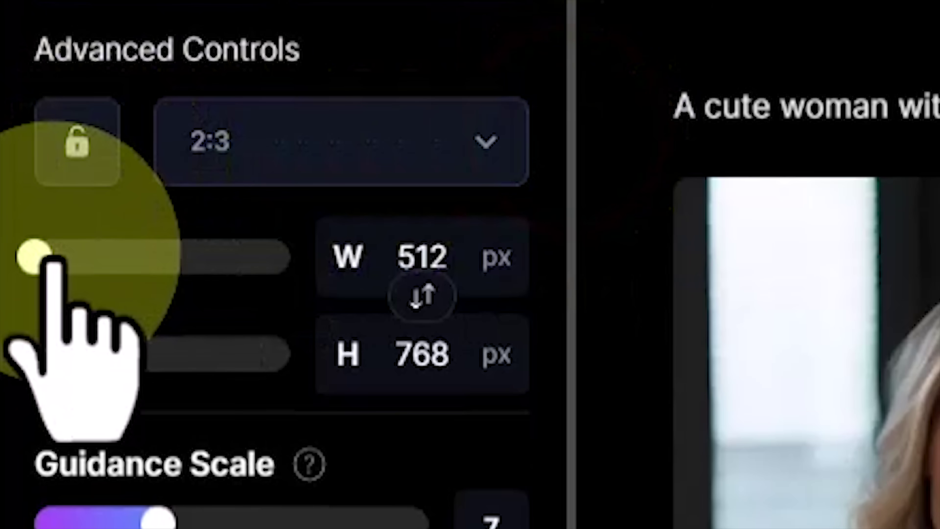
pyautogui.moveTo(11, 334); pyautogui.dragTo(49, 333)
pyautogui.moveTo(203, 276); pyautogui.dragTo(233, 276)
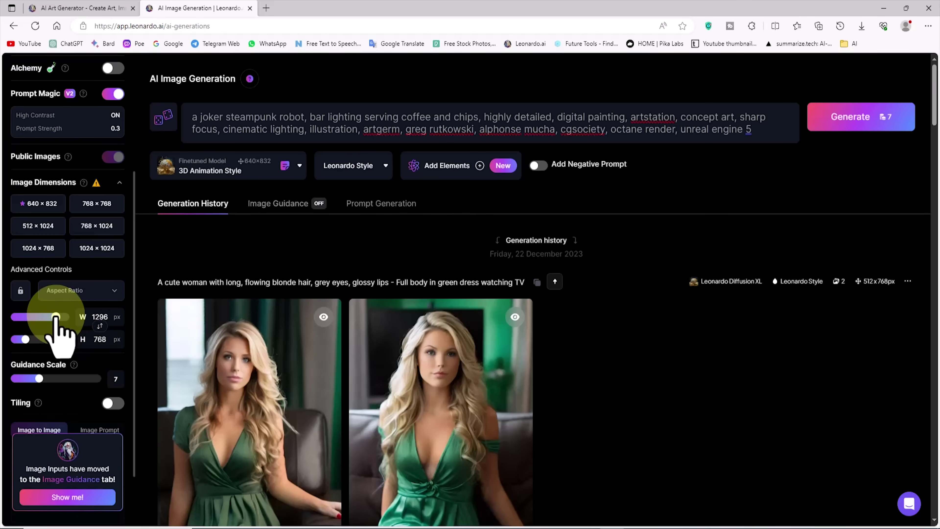
pyautogui.moveTo(56, 318); pyautogui.dragTo(55, 317)
pyautogui.moveTo(24, 340); pyautogui.dragTo(22, 342)
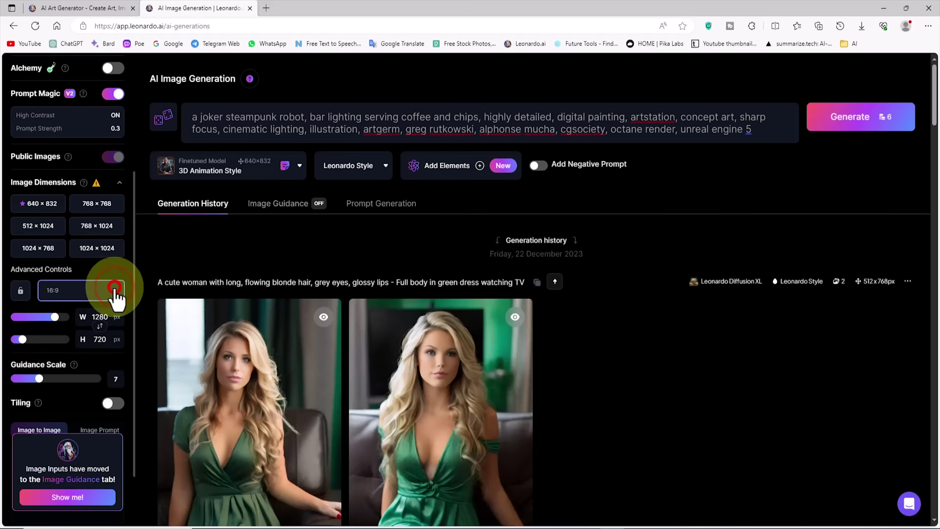
pyautogui.click(529, 60)
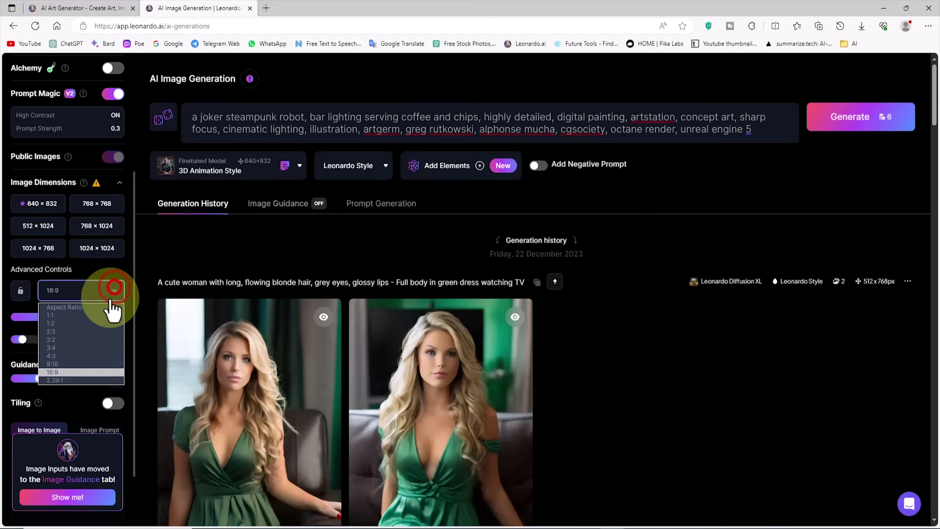
pyautogui.moveTo(133, 279); pyautogui.dragTo(148, 141)
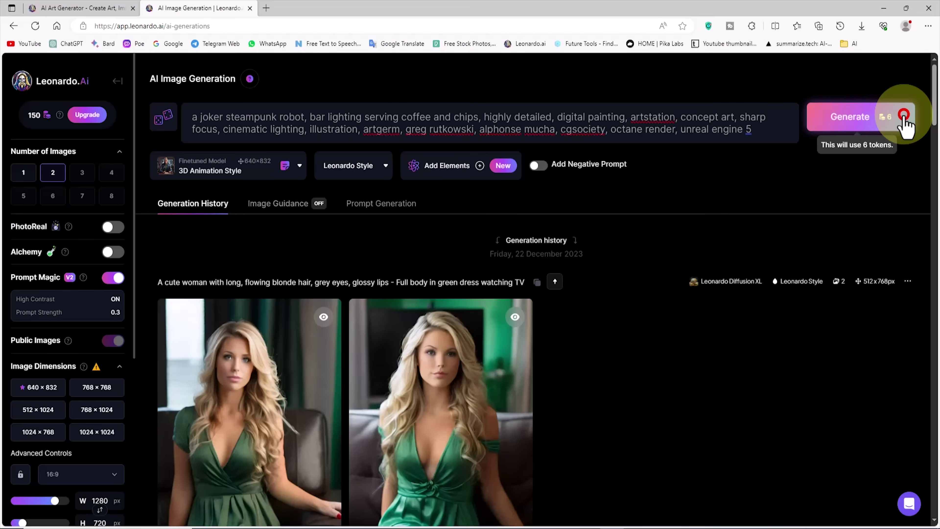
# - Generate the first pair of joker bartender images and view both full size
pyautogui.click(903, 121)
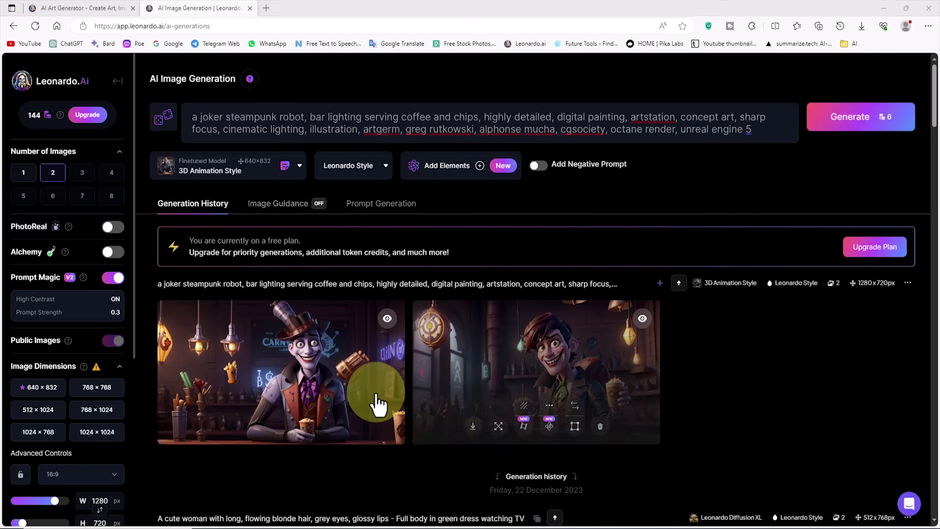
pyautogui.click(361, 402)
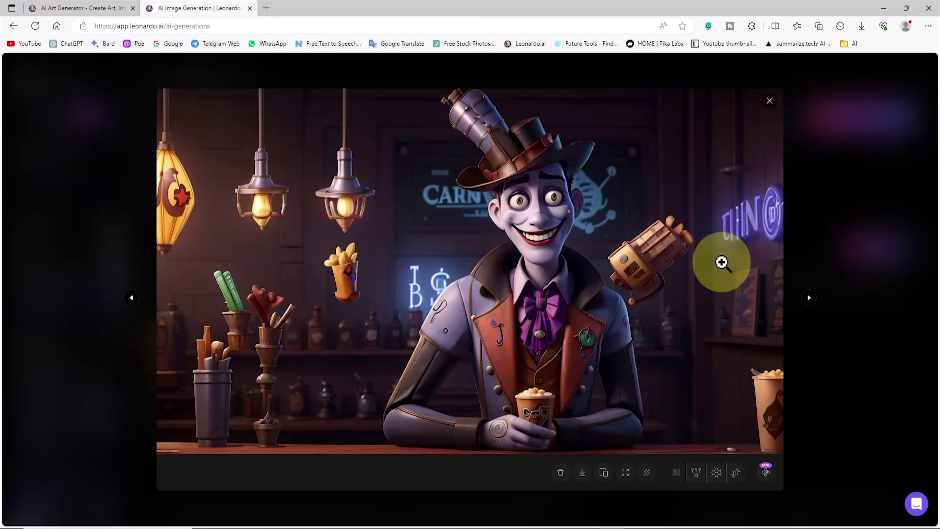
pyautogui.click(808, 297)
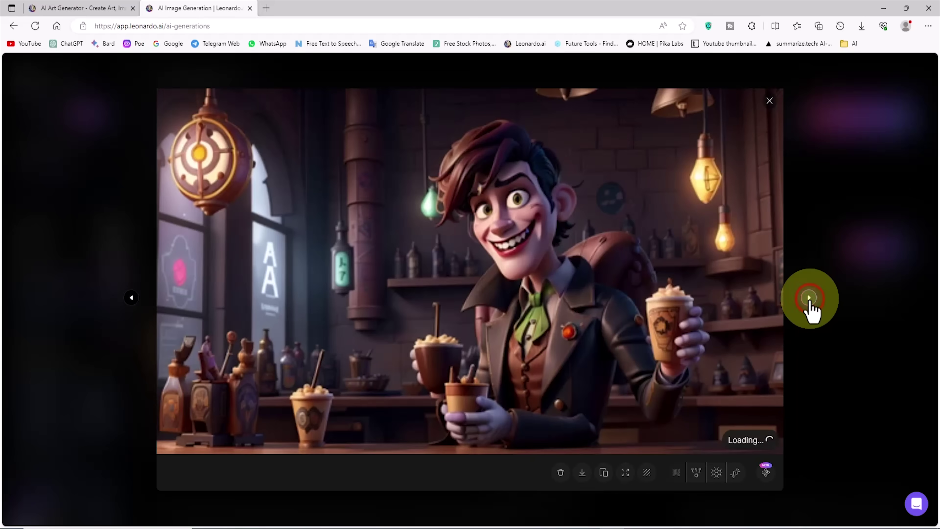
pyautogui.click(770, 101)
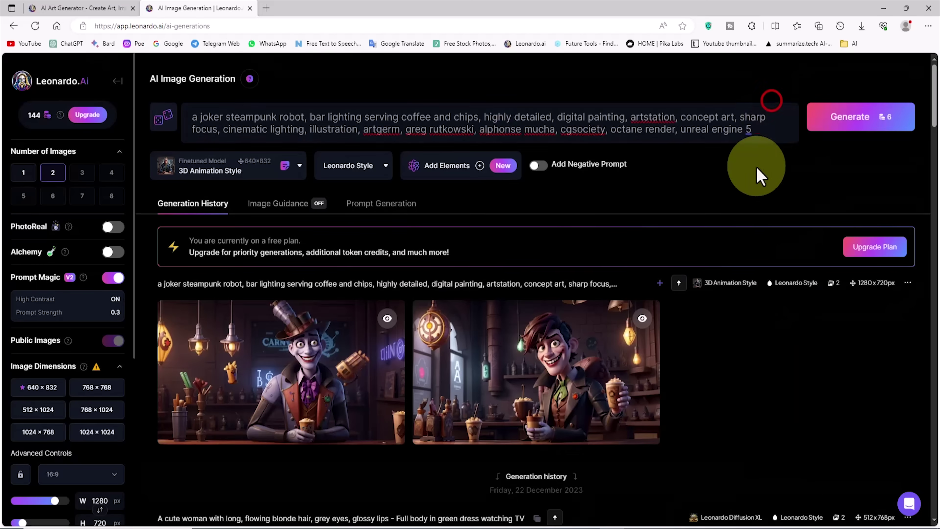
# - Generate a second pair of joker images and view both in the lightbox
pyautogui.click(905, 118)
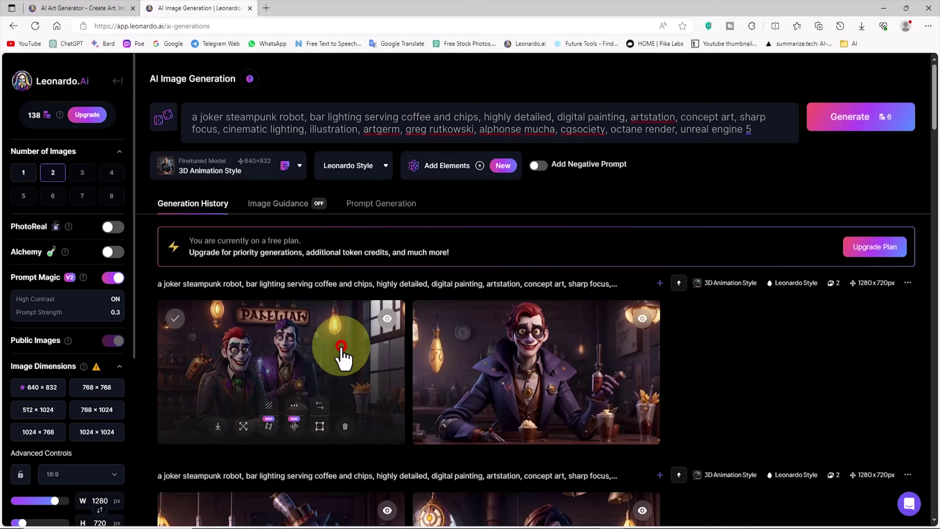
pyautogui.click(341, 355)
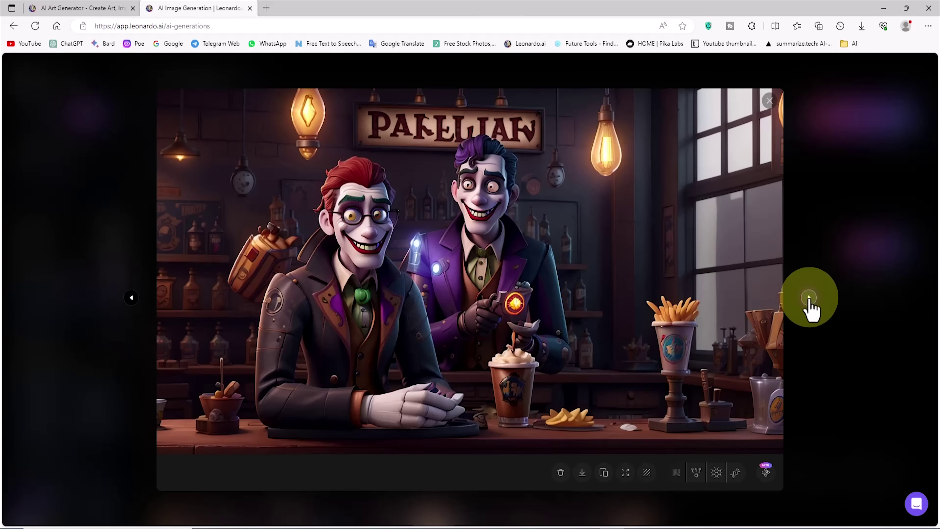
pyautogui.click(809, 297)
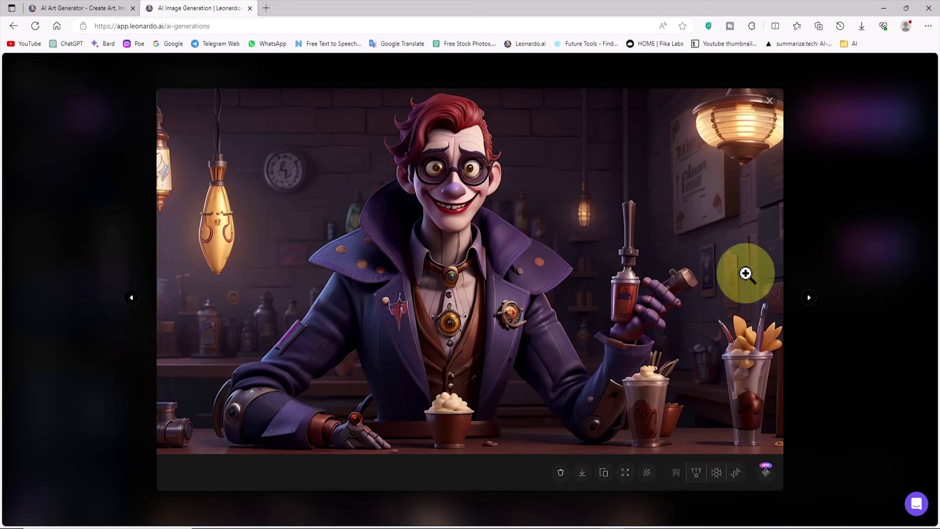
pyautogui.click(774, 102)
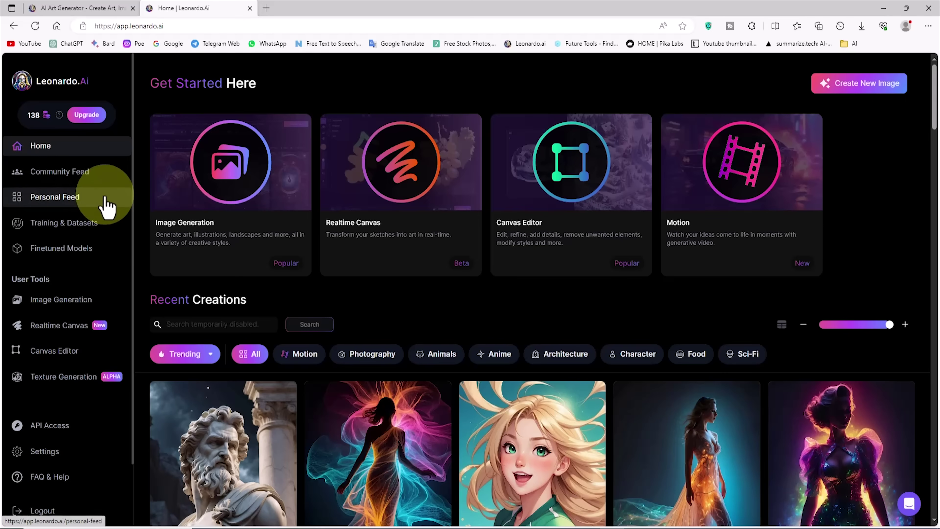
# - Open the single-joker steampunk robot image from the Personal Feed
pyautogui.click(105, 196)
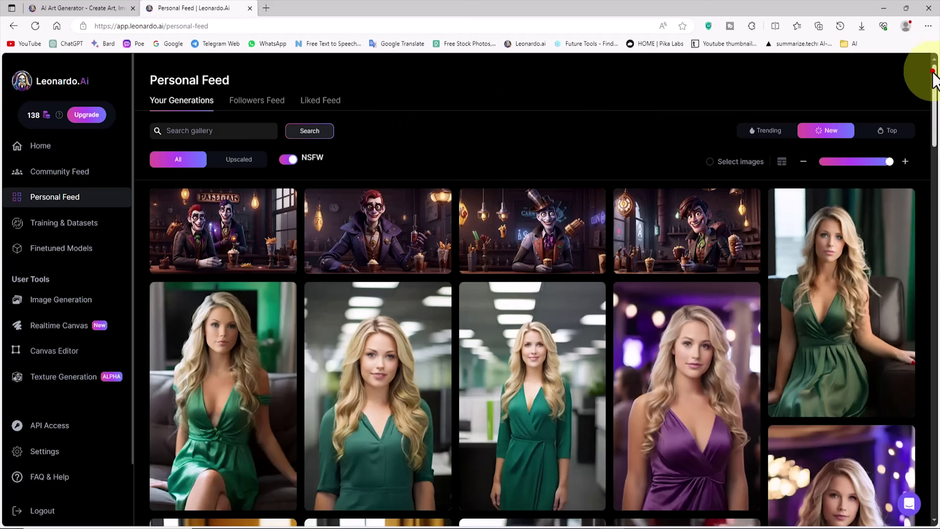
pyautogui.moveTo(933, 76); pyautogui.dragTo(936, 196)
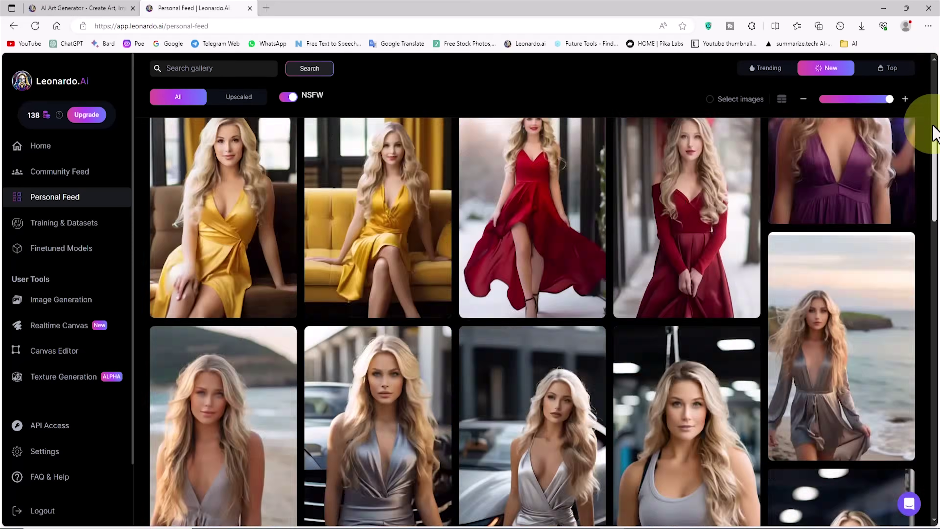
pyautogui.moveTo(935, 133); pyautogui.dragTo(935, 39)
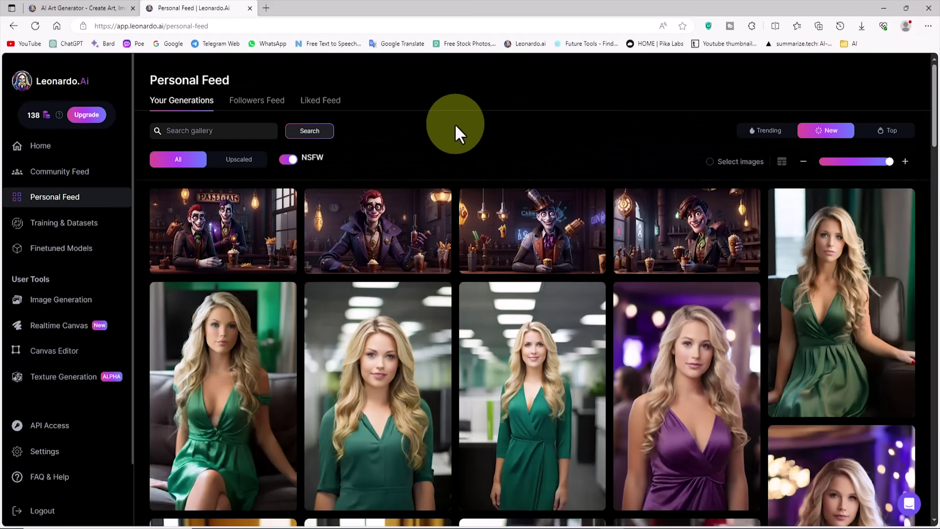
pyautogui.click(432, 233)
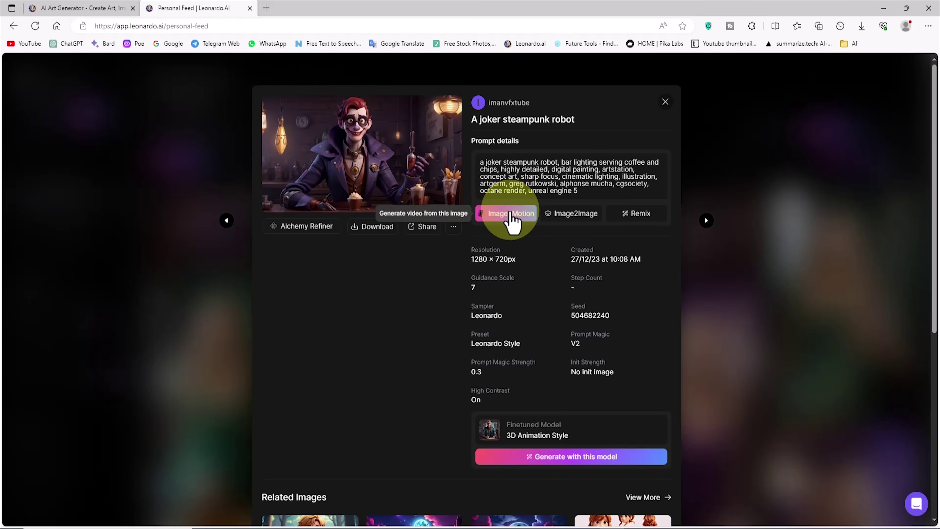
# - Animate it with Image2Motion at motion strength 7 and follow the generation's progress
pyautogui.click(542, 294)
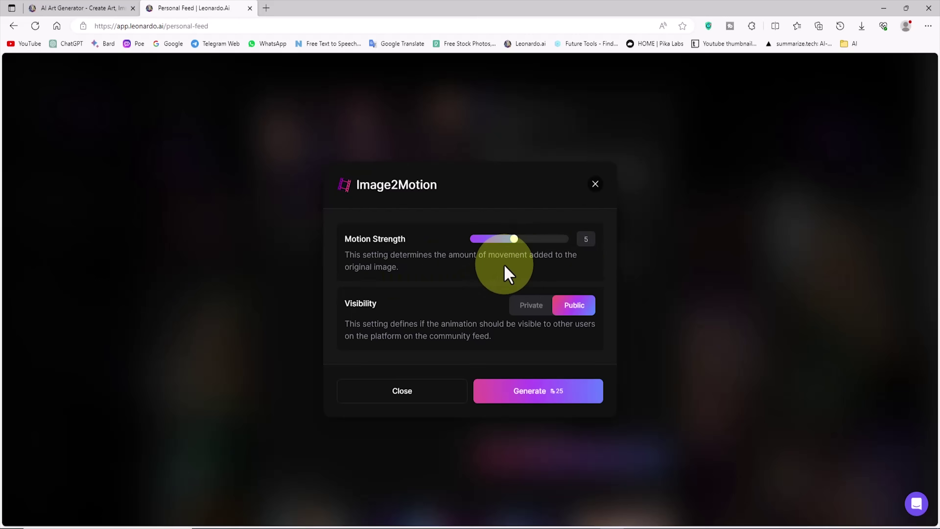
pyautogui.moveTo(514, 240); pyautogui.dragTo(537, 240)
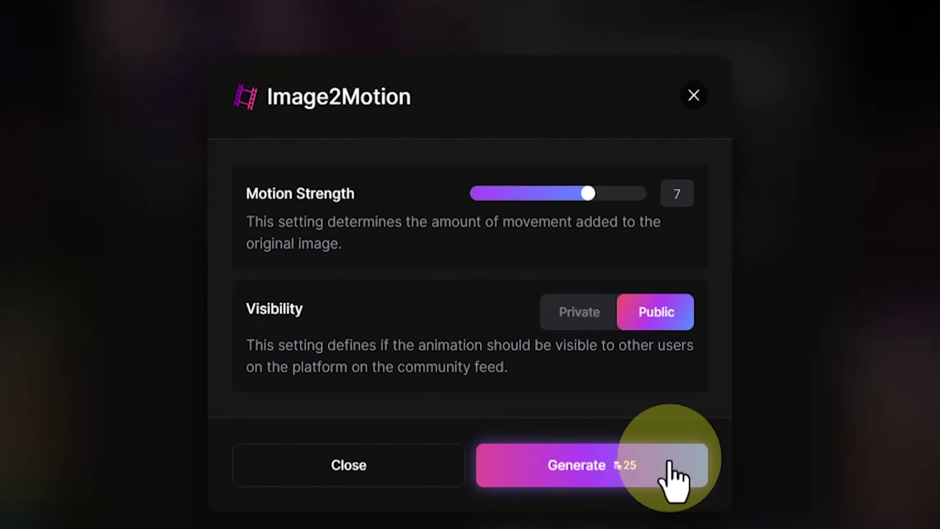
pyautogui.click(657, 453)
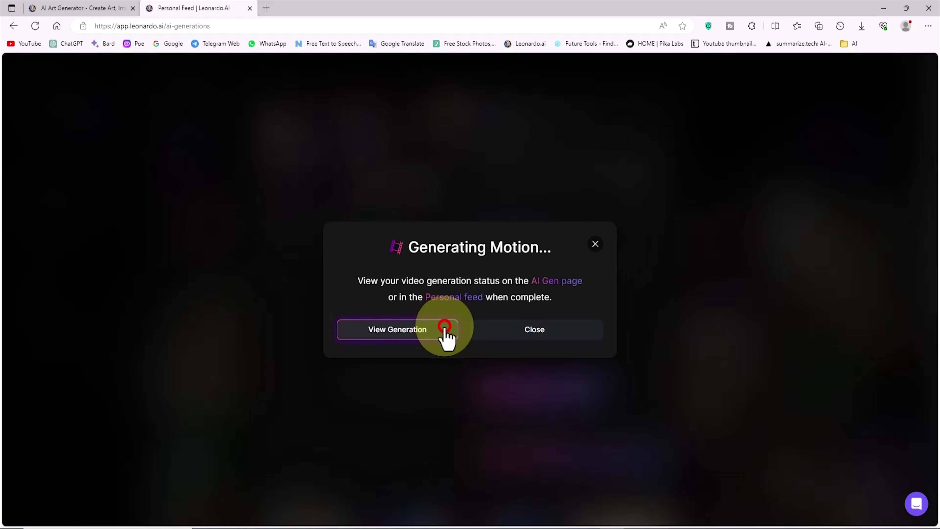
pyautogui.click(444, 327)
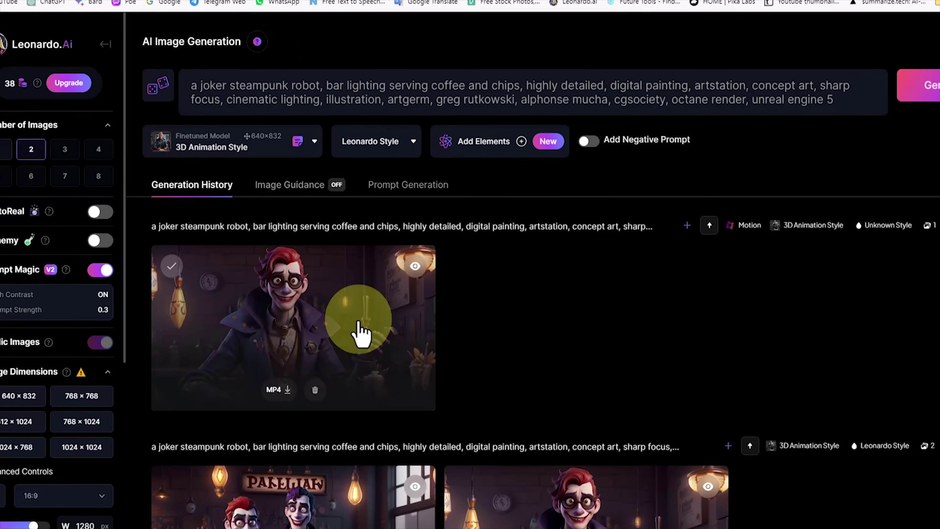
# - Check the finished joker motion clip and its MP4 download in the generation history
pyautogui.moveTo(363, 281)
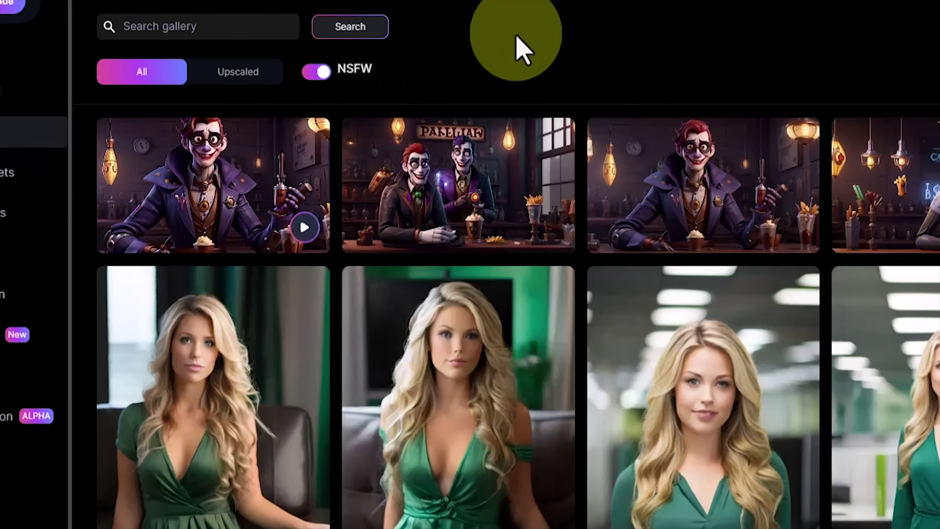
pyautogui.moveTo(299, 161)
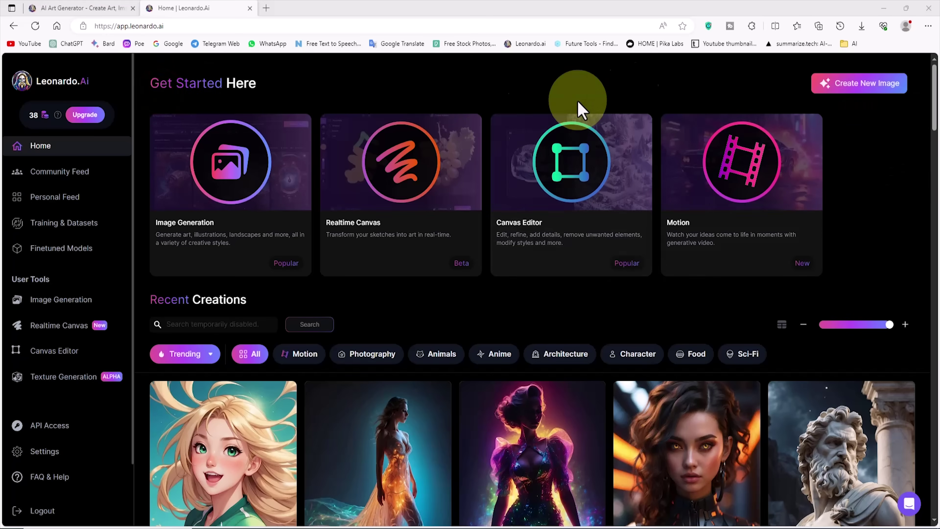
# - Open the blonde green-outfit portrait and try motion strength values in its Image2Motion settings
pyautogui.moveTo(937, 79); pyautogui.dragTo(937, 280)
pyautogui.click(560, 313)
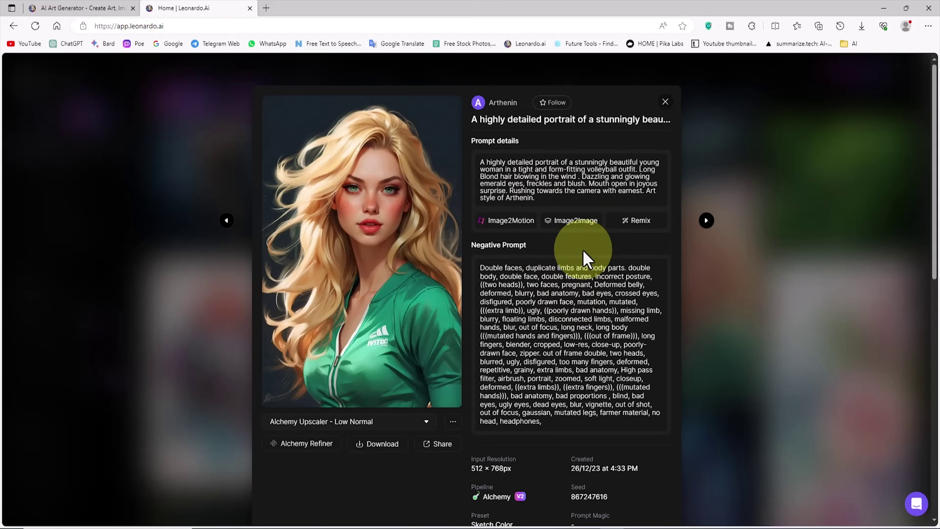
pyautogui.click(515, 220)
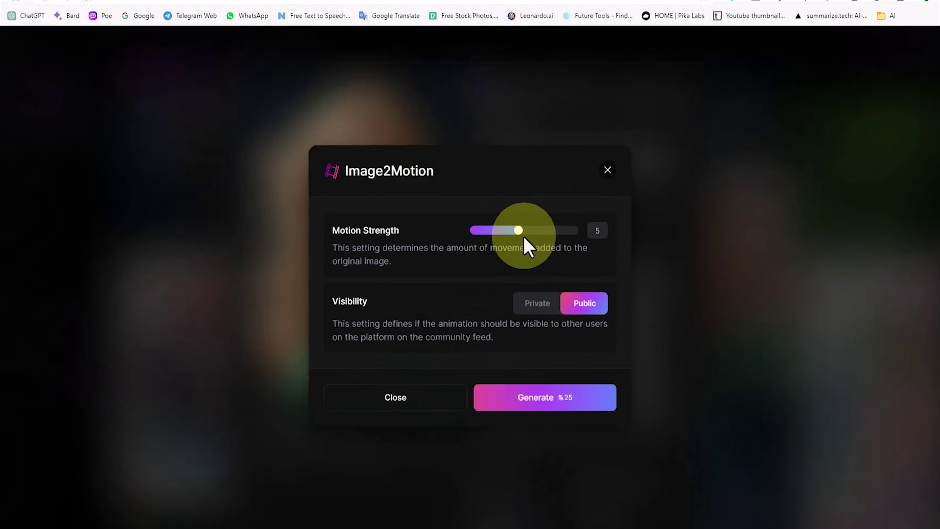
pyautogui.moveTo(523, 227); pyautogui.dragTo(547, 219)
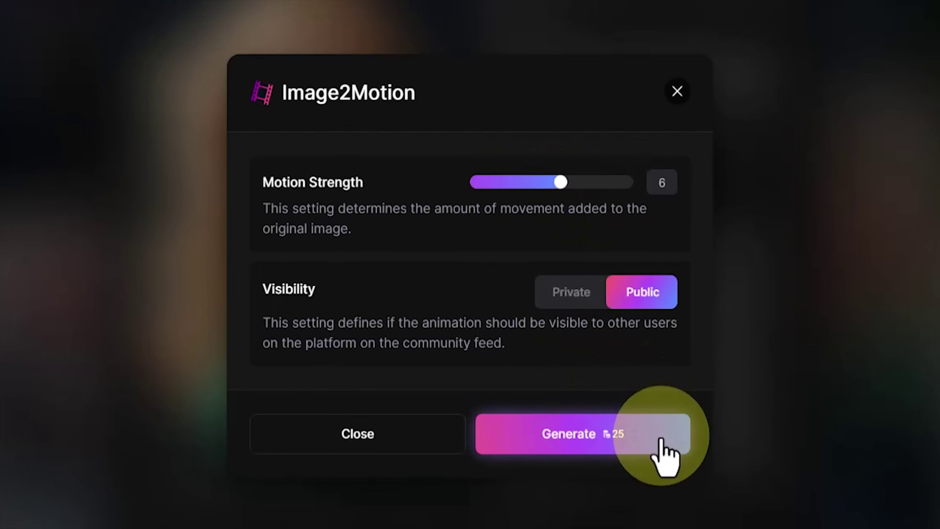
# - Cancel Image2Motion, close that portrait, and open the cyberpunk-outfit portrait's details
pyautogui.click(666, 103)
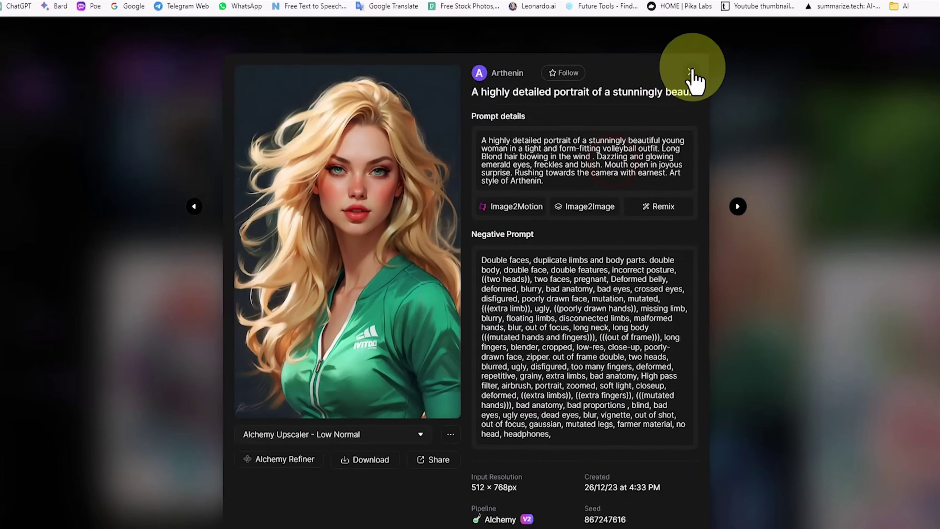
pyautogui.click(707, 52)
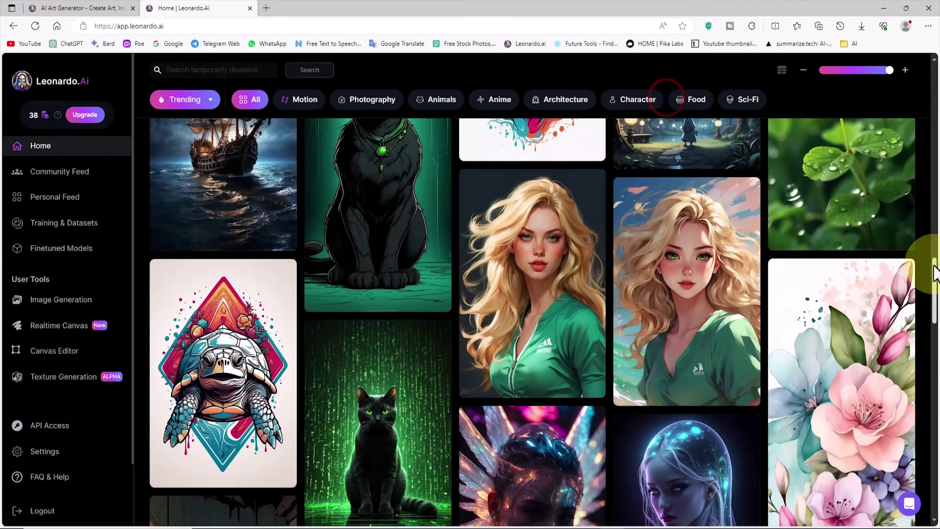
pyautogui.moveTo(936, 264); pyautogui.dragTo(936, 112)
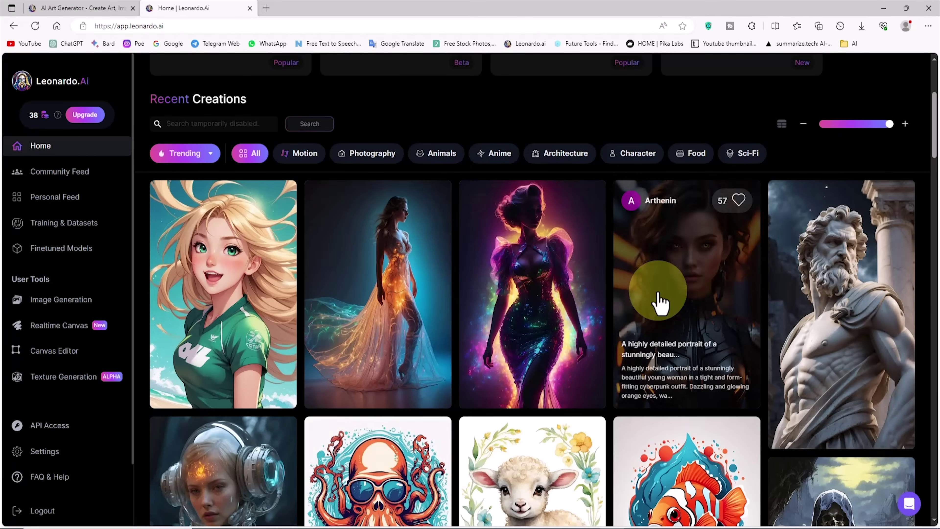
pyautogui.click(698, 274)
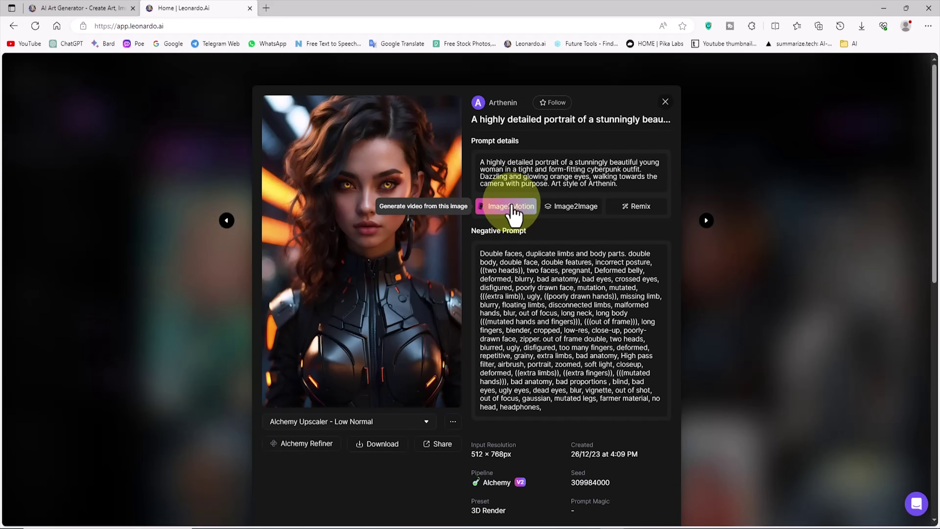
# - Close the cyberpunk portrait's detail view to return to Recent Creations
pyautogui.click(665, 102)
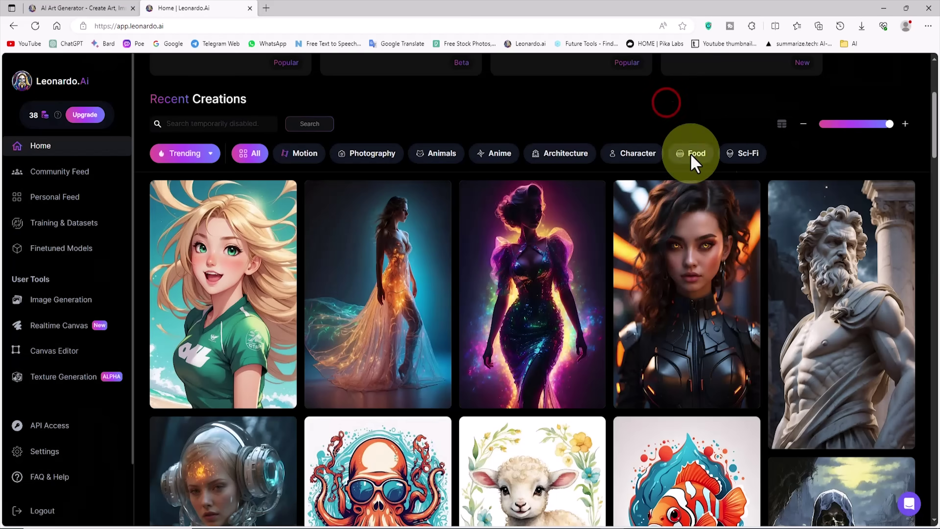